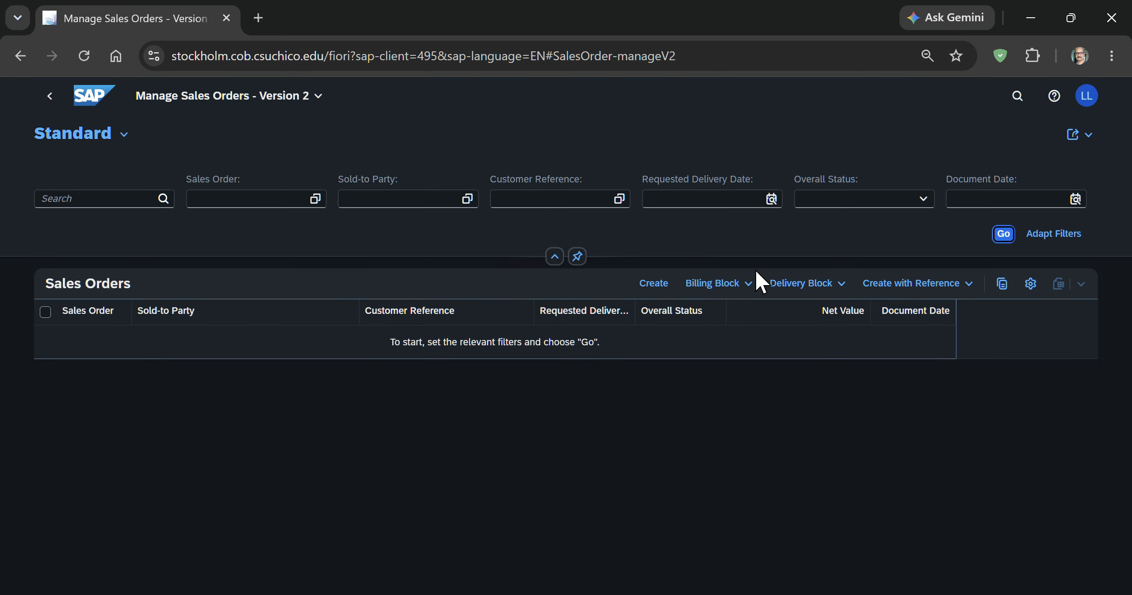
Try to create a sales order of type Standard Order (OR) from the sales quotation, entering the quotation's number.
left_click(888, 288)
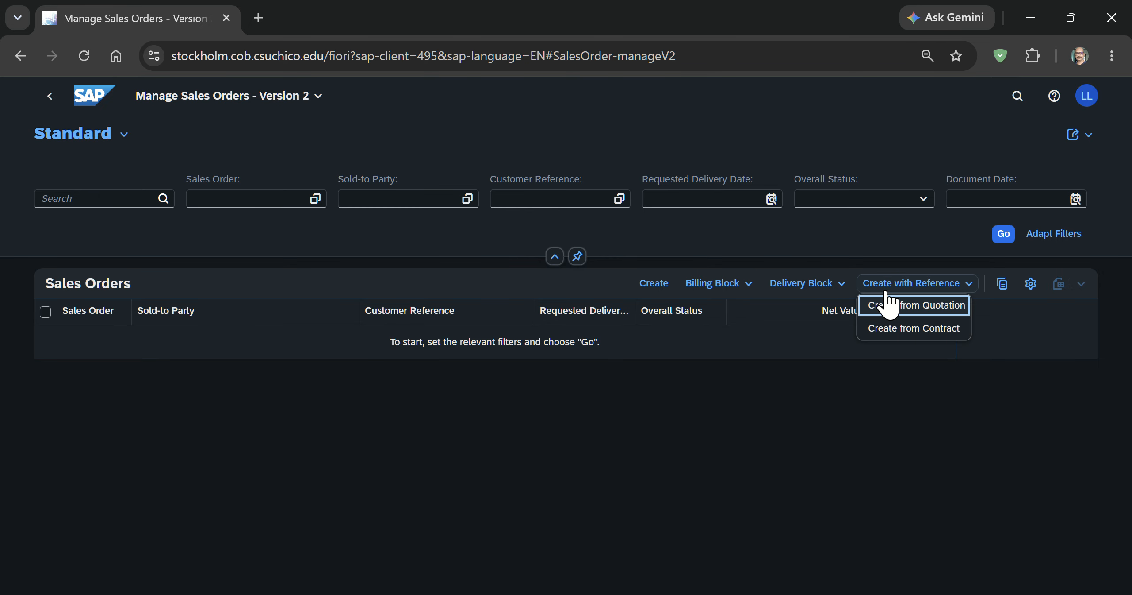
left_click(890, 304)
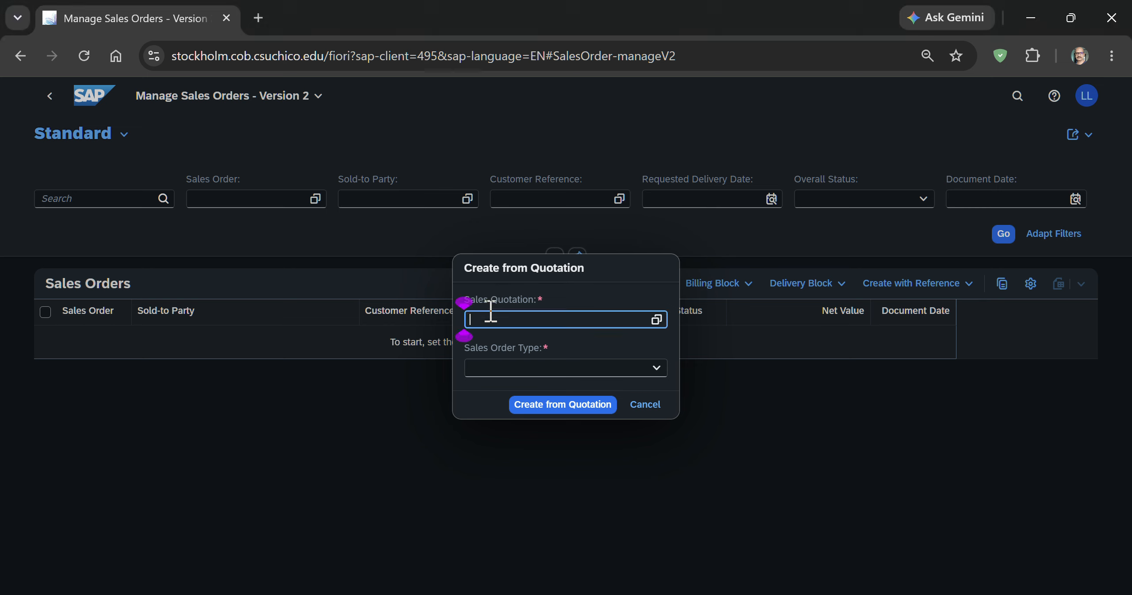
type("20000472")
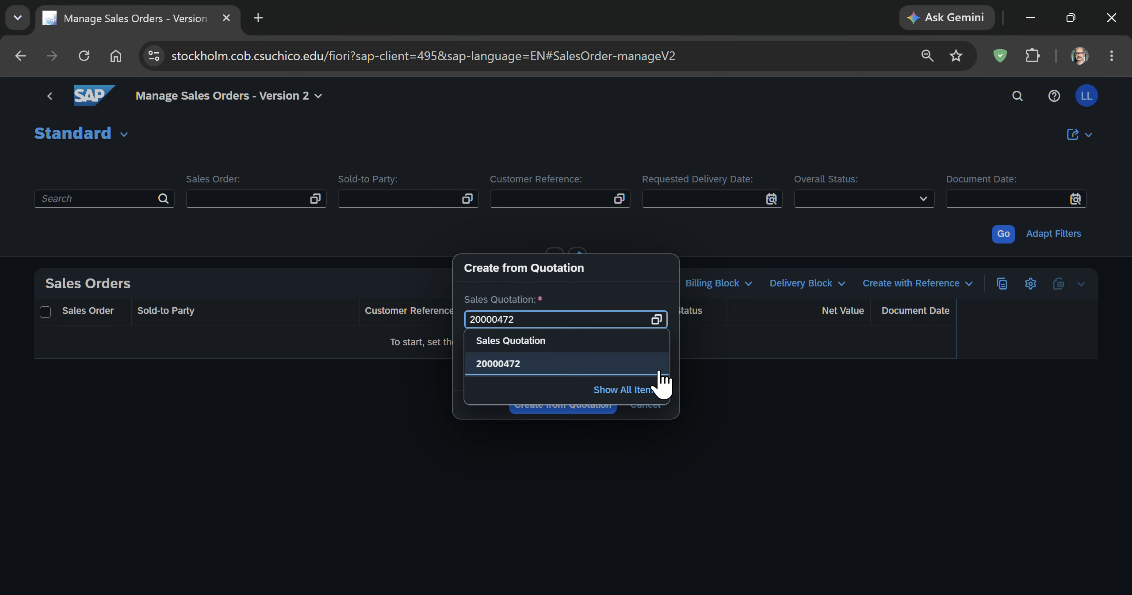
left_click(646, 365)
left_click(658, 368)
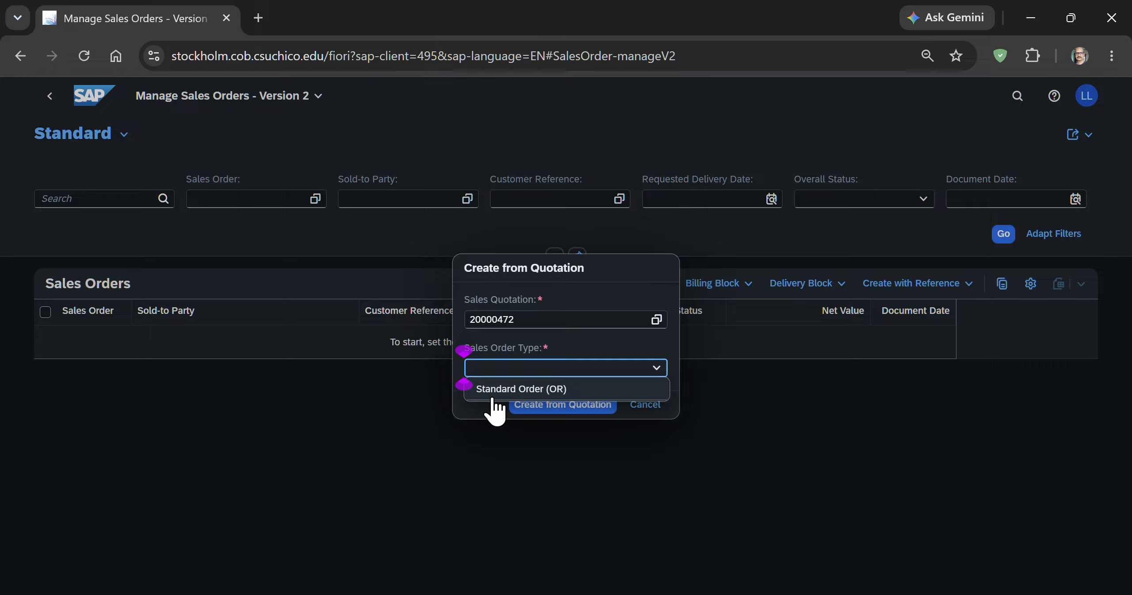
left_click(492, 395)
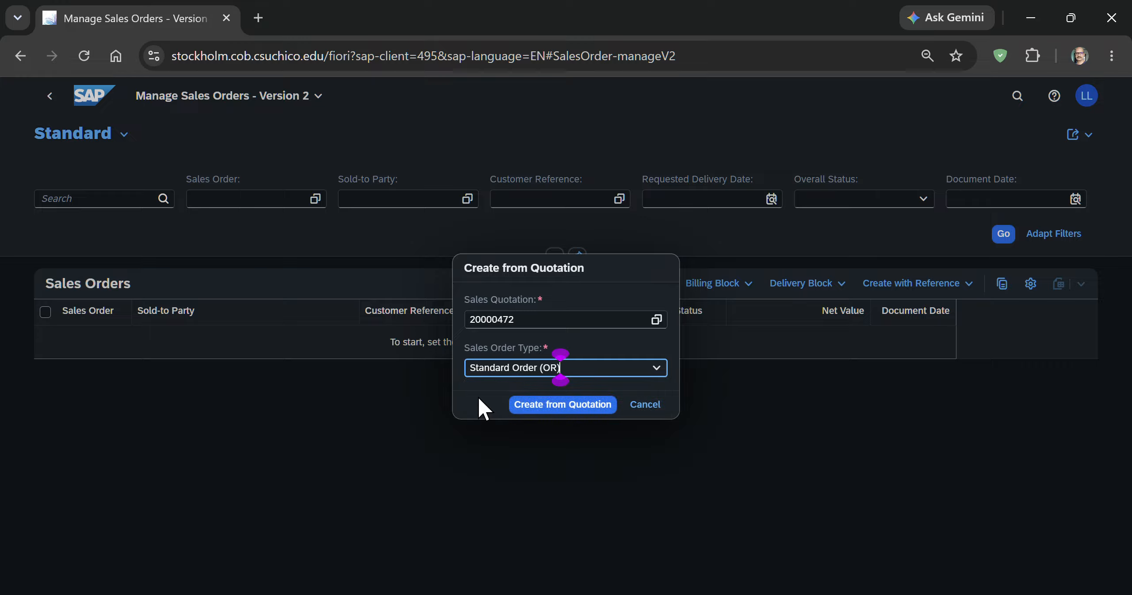
left_click(558, 406)
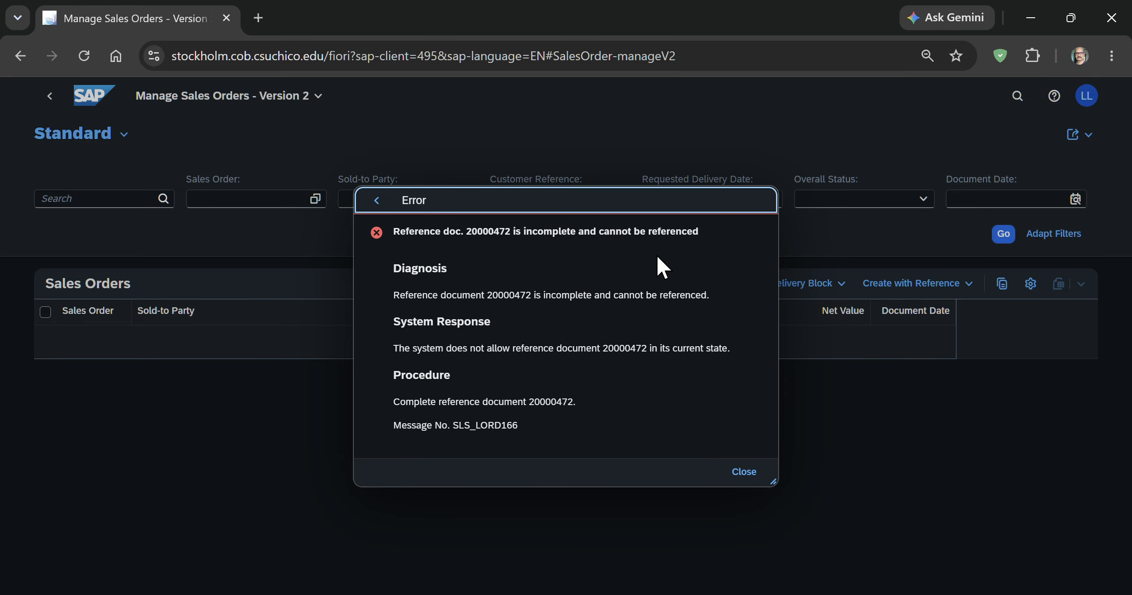
left_click(742, 472)
left_click(634, 410)
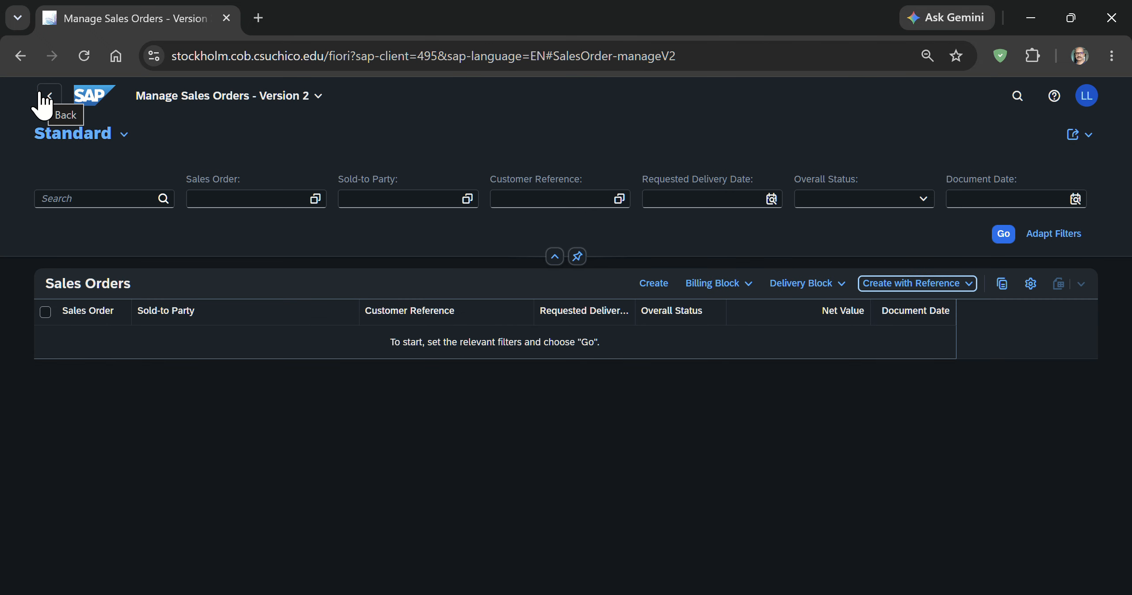
Return to the launchpad home and open Manage Sales Quotations from the Sales and Distribution page.
left_click(84, 115)
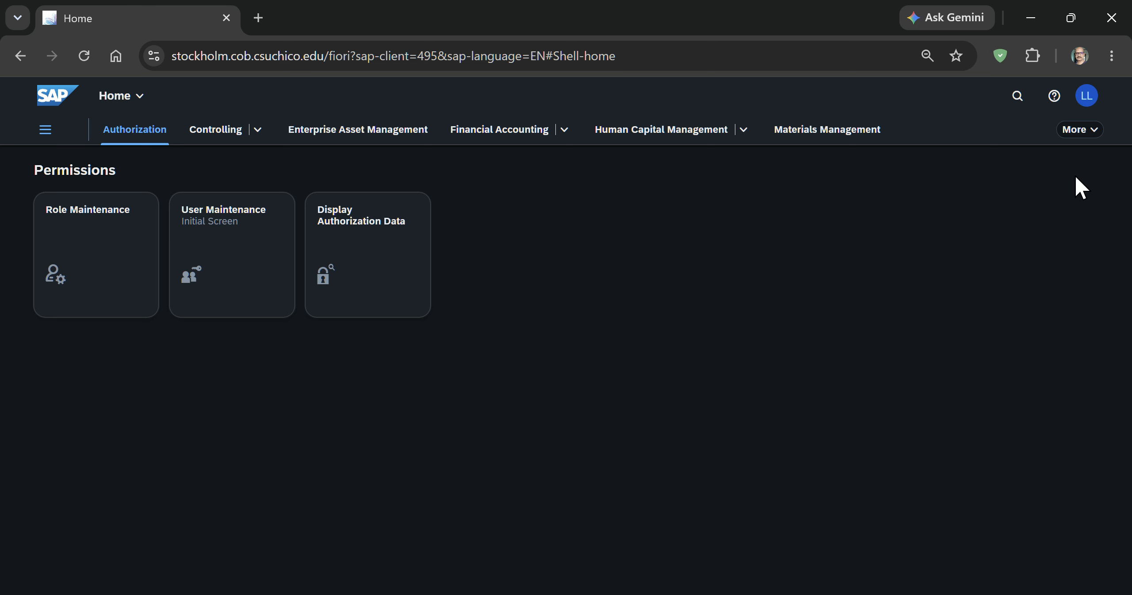
left_click(1084, 138)
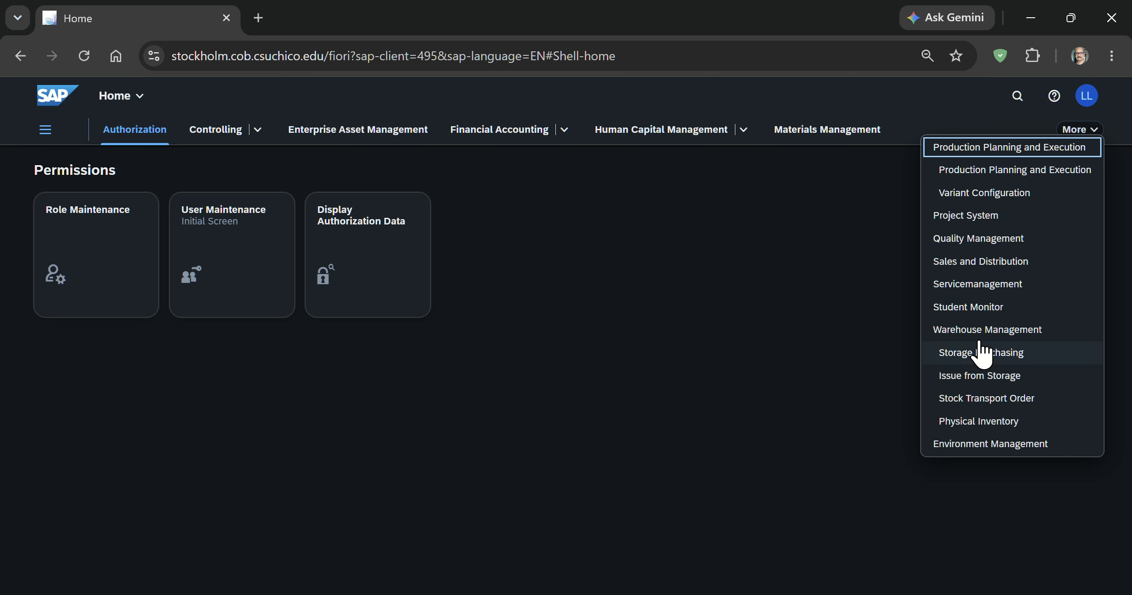
left_click(966, 265)
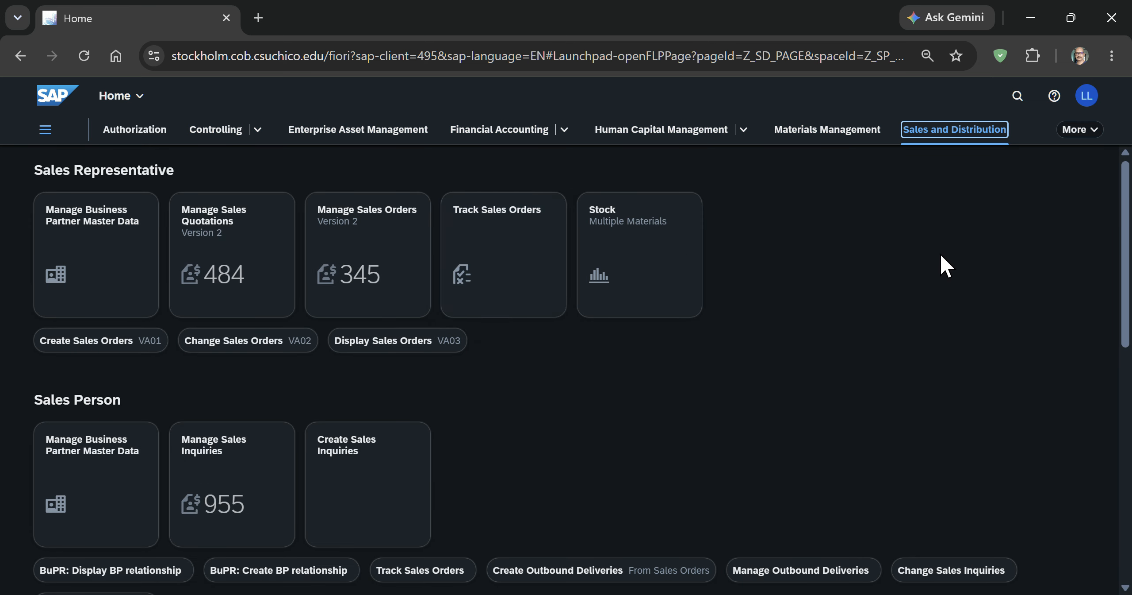
left_click(237, 232)
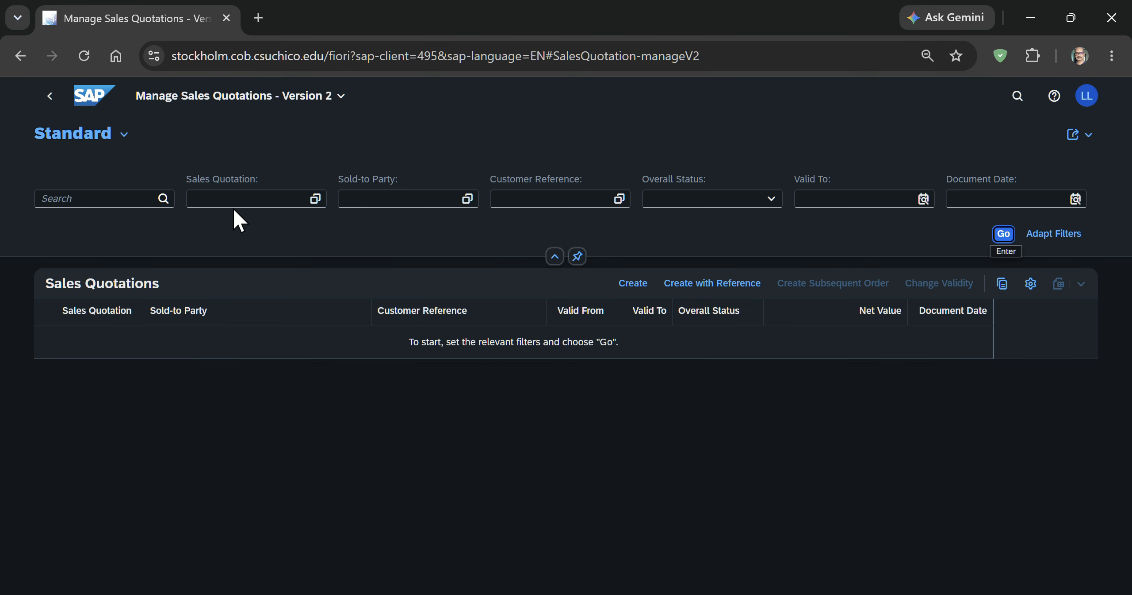
Filter the sales quotations by the quotation number and open the matching quotation.
left_click(226, 200)
type("20000472")
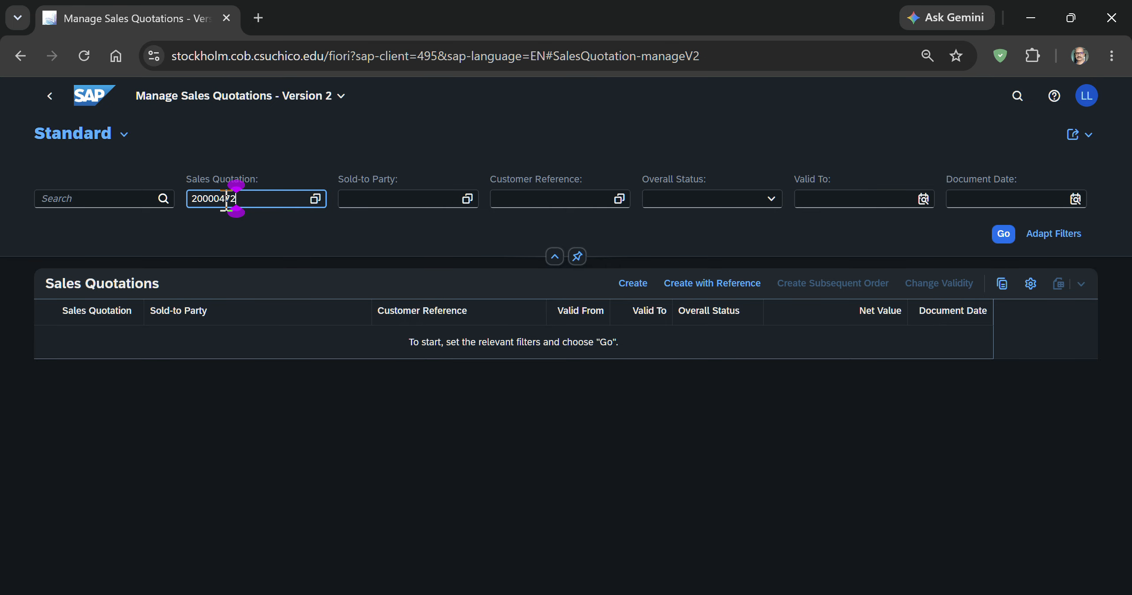
left_click(1004, 234)
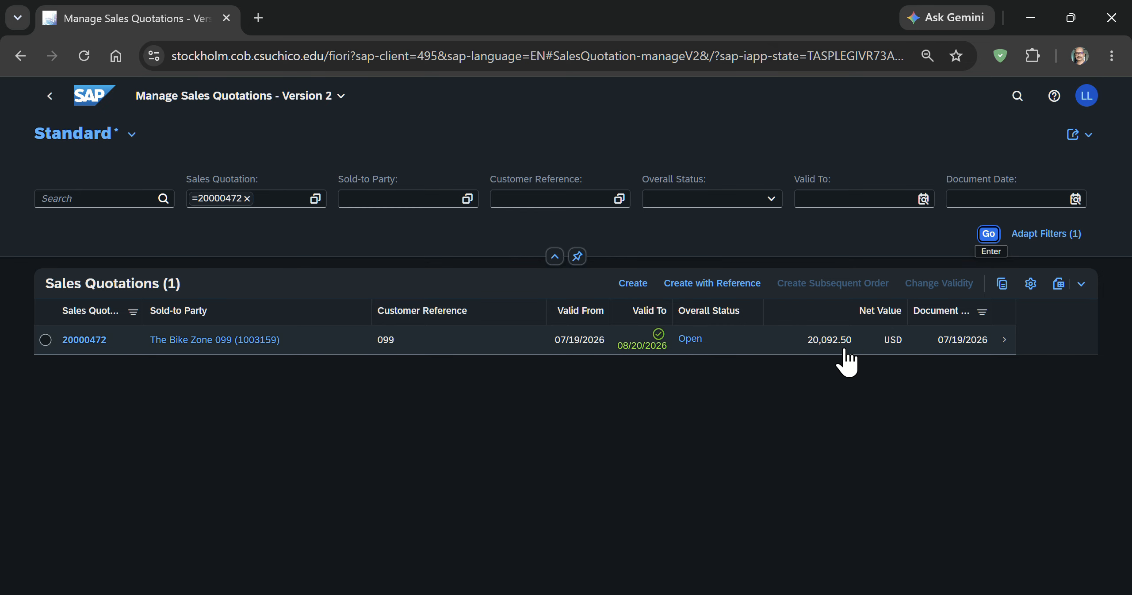
left_click(1005, 340)
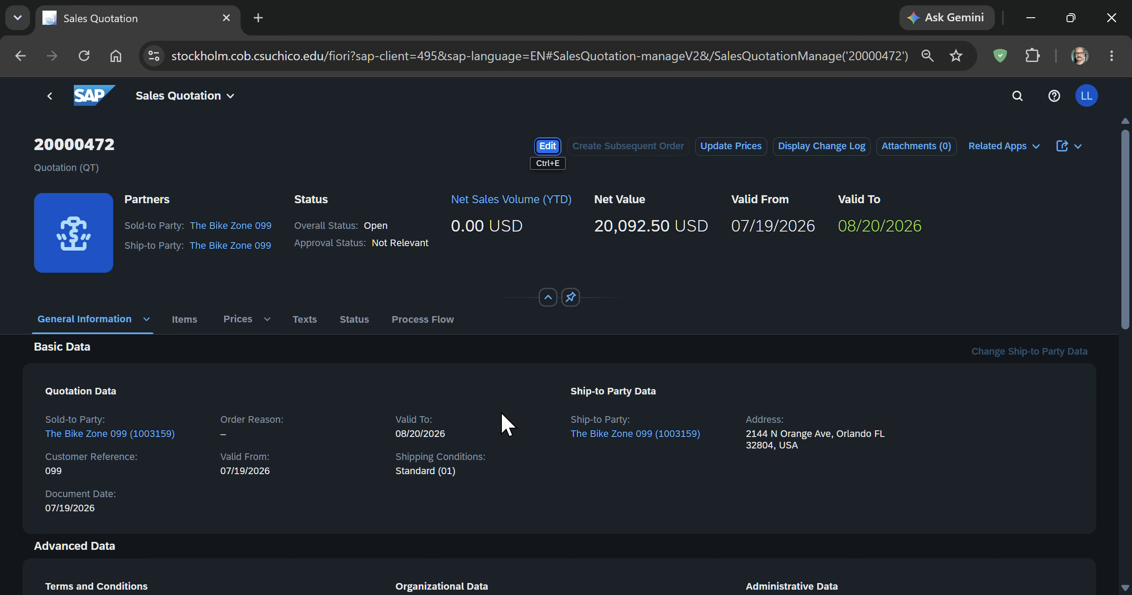
Put the quotation into edit mode and run its incompleteness check to review which data is missing.
scroll(503, 414, "down", 5)
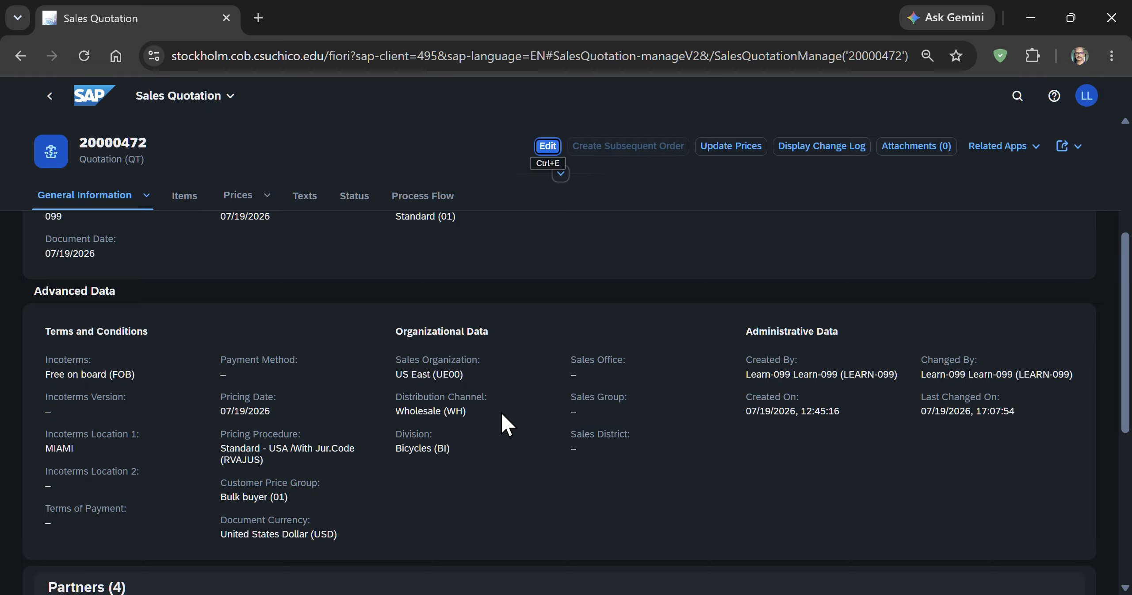
scroll(503, 414, "up", 3)
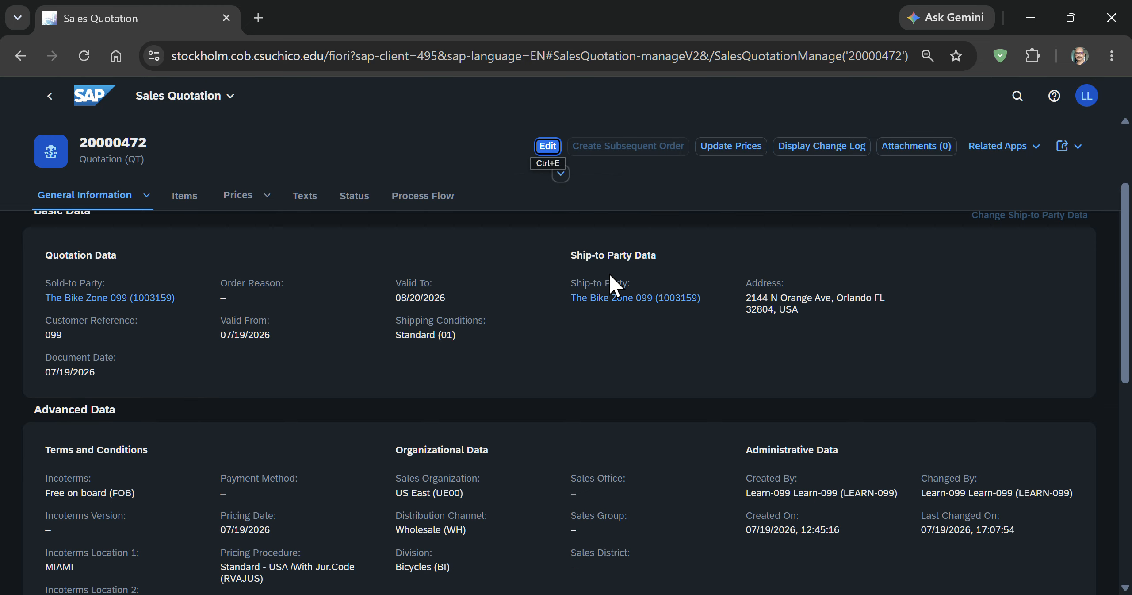
left_click(548, 150)
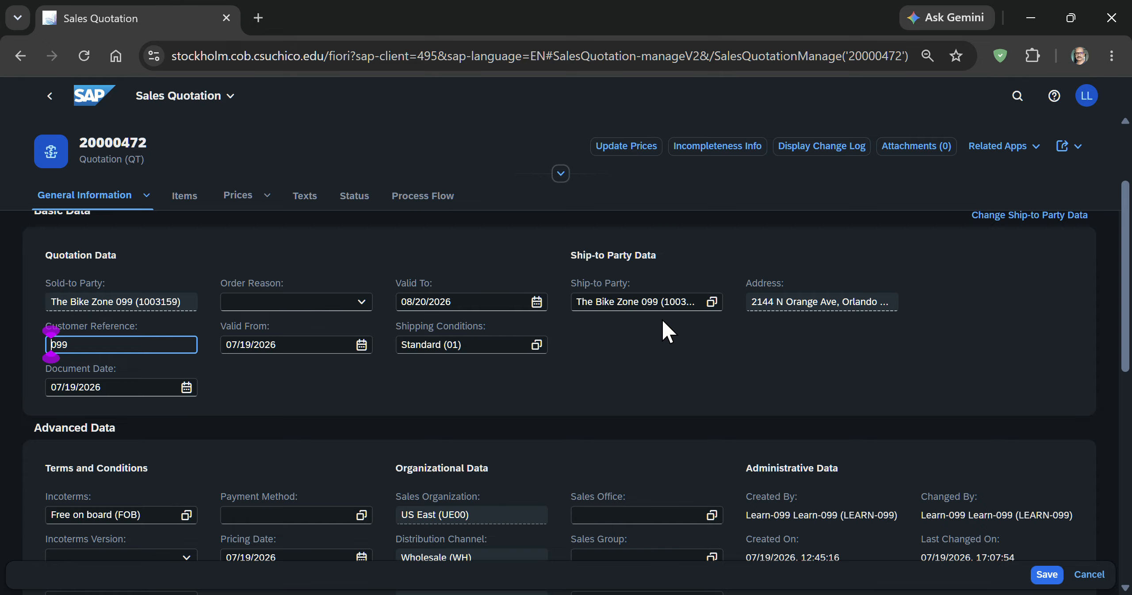
left_click(697, 151)
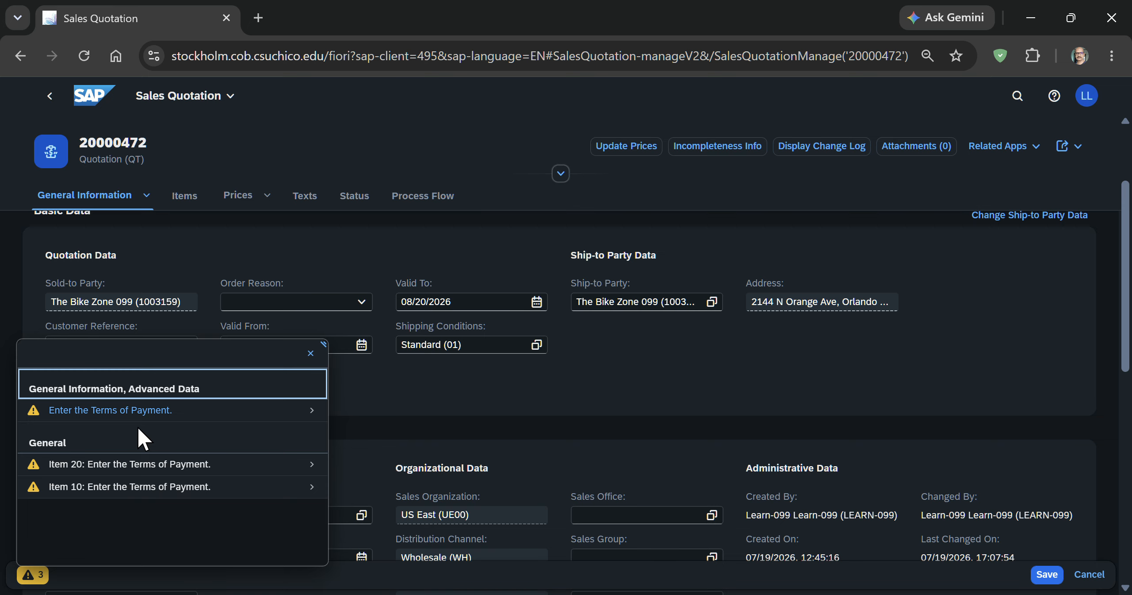
left_click(302, 470)
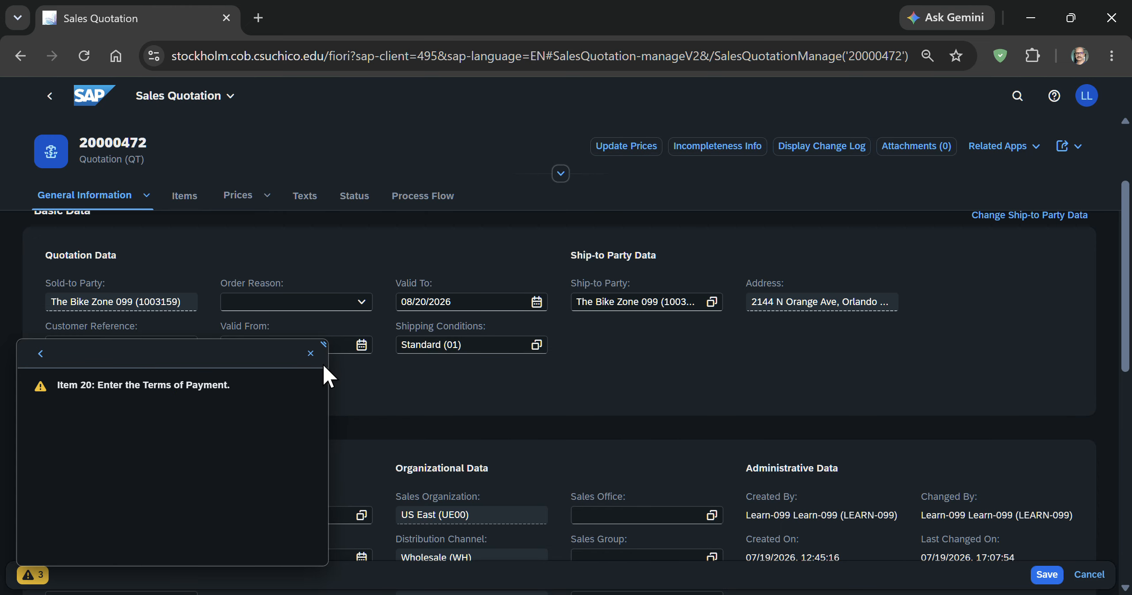
left_click(311, 354)
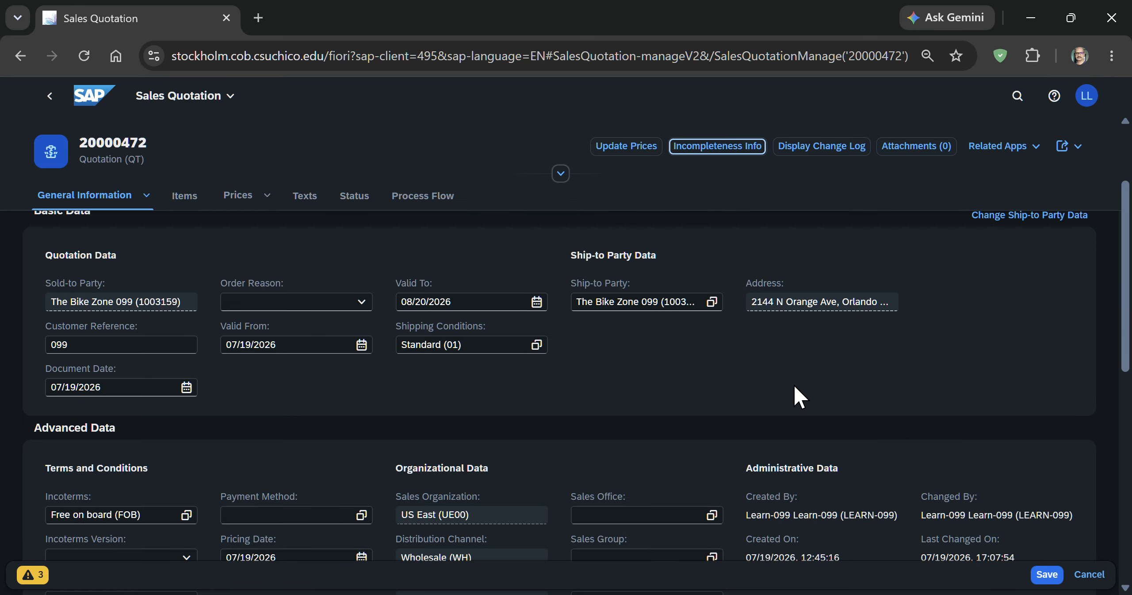
Set the quotation's Terms of Payment to 0001, Pay immediately w/o deduction.
scroll(795, 386, "down", 2)
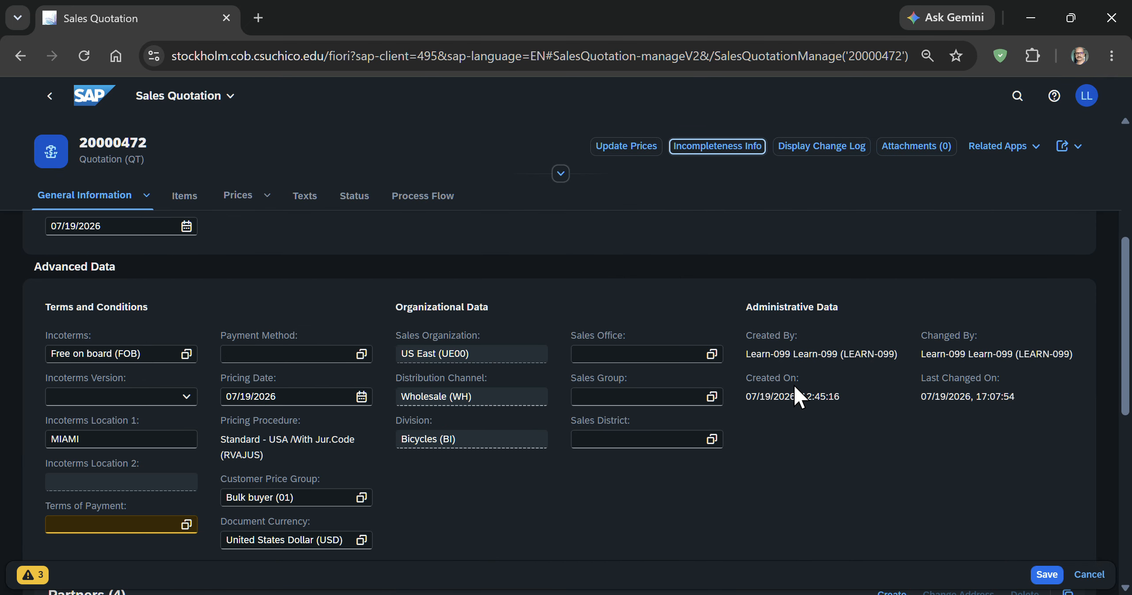
scroll(795, 385, "down", 1)
left_click(185, 444)
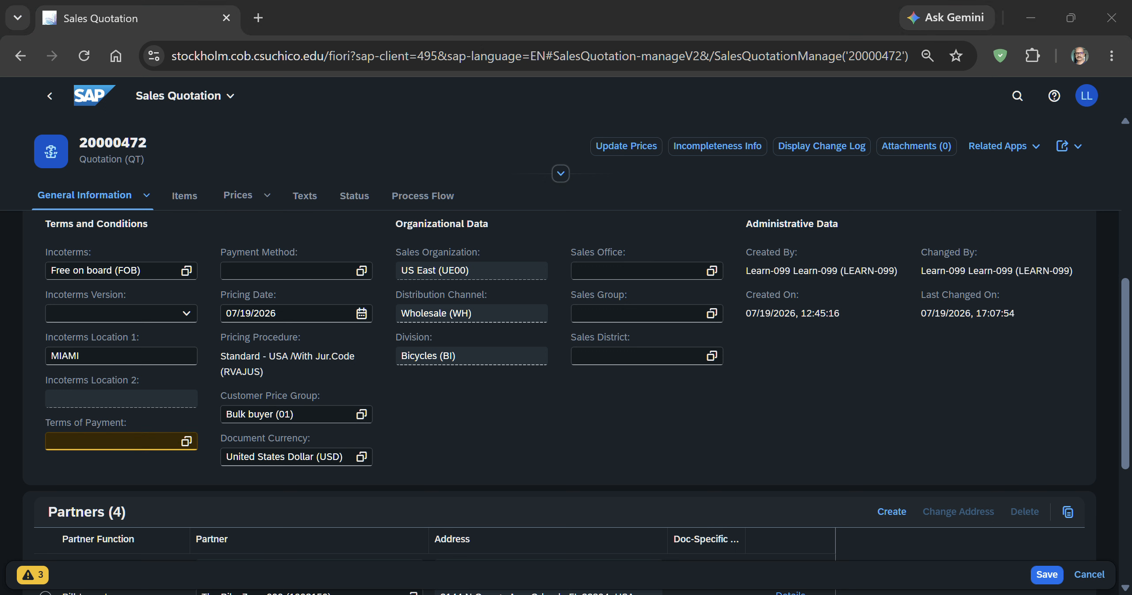
left_click(186, 441)
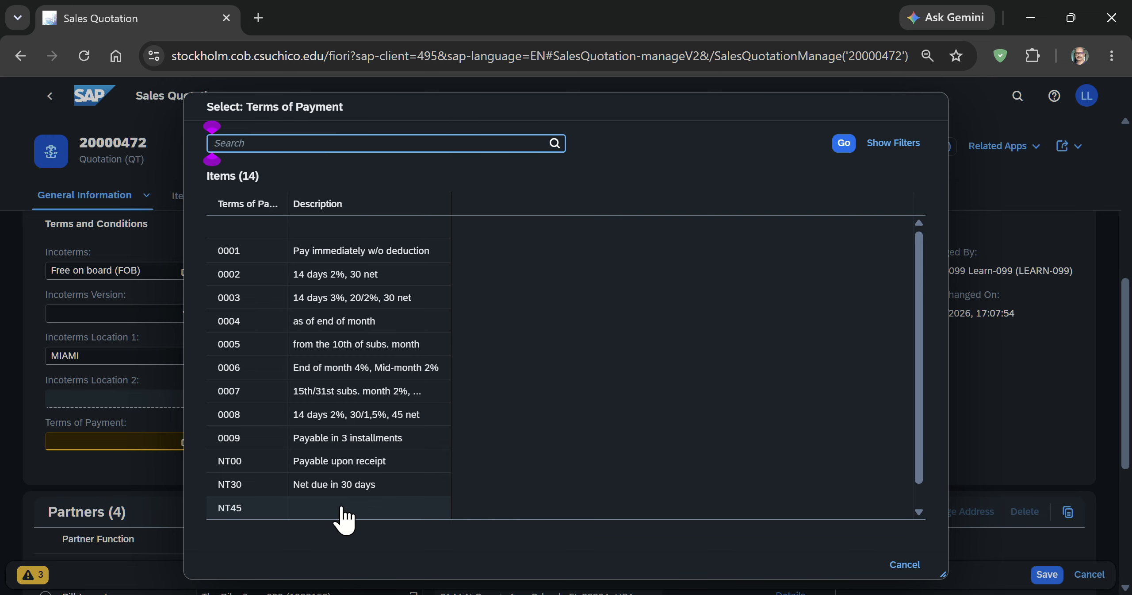
scroll(336, 518, "down", 1)
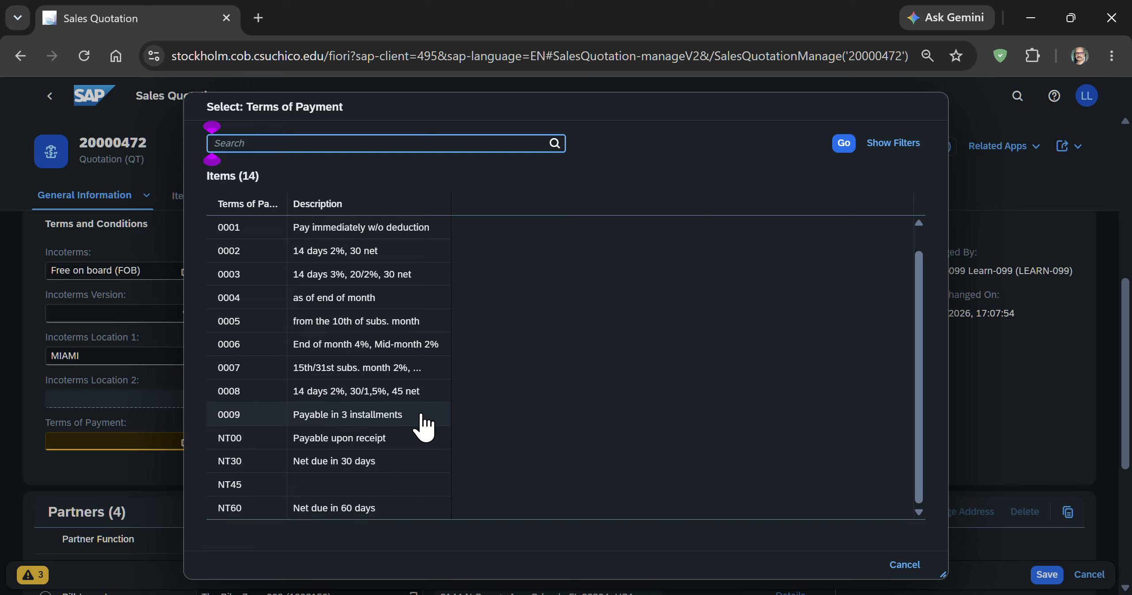
scroll(424, 425, "up", 1)
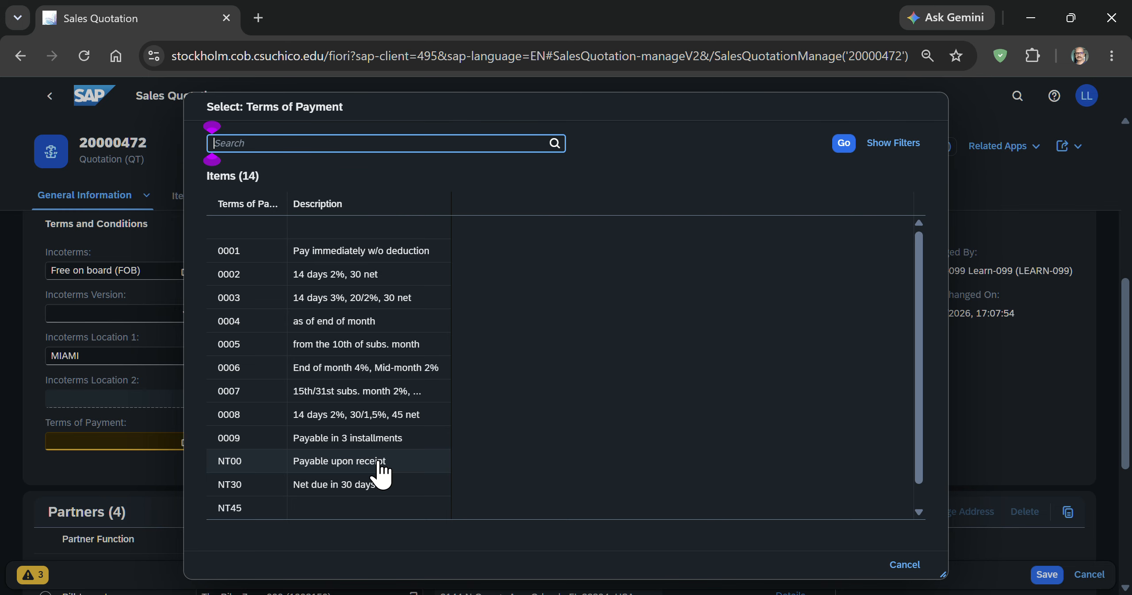
left_click(425, 261)
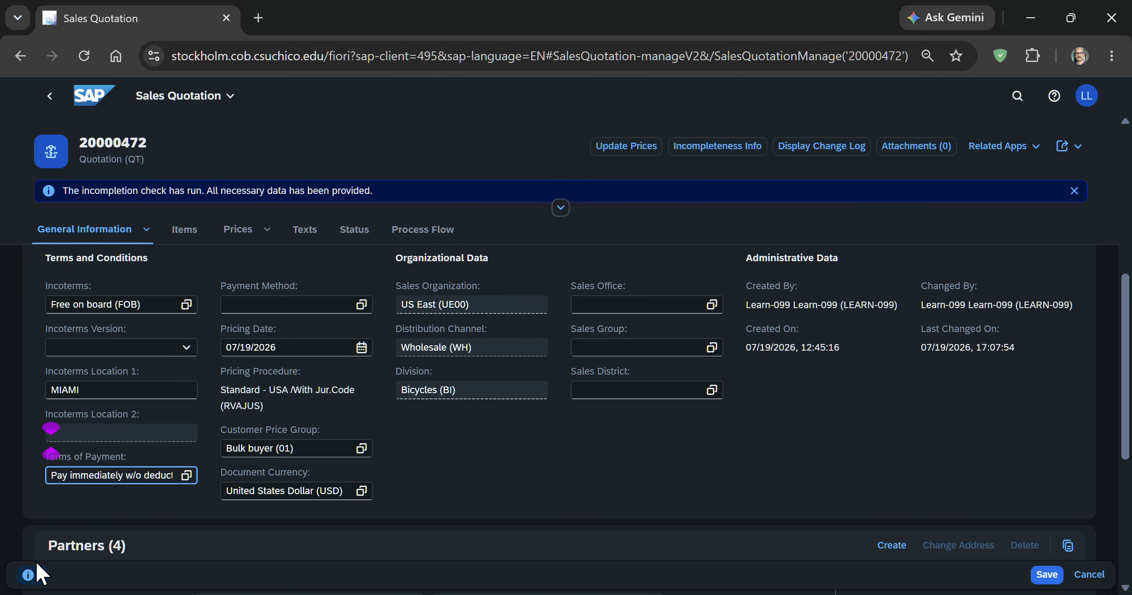
Rerun the incompleteness check on the quotation and save the quotation.
left_click(29, 574)
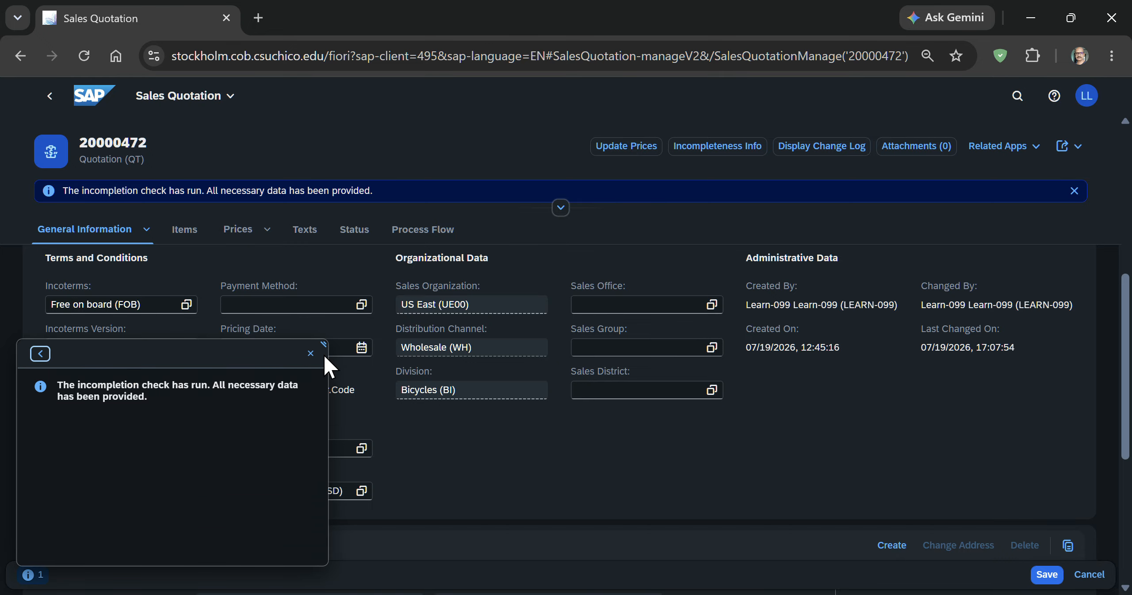
left_click(310, 353)
left_click(752, 147)
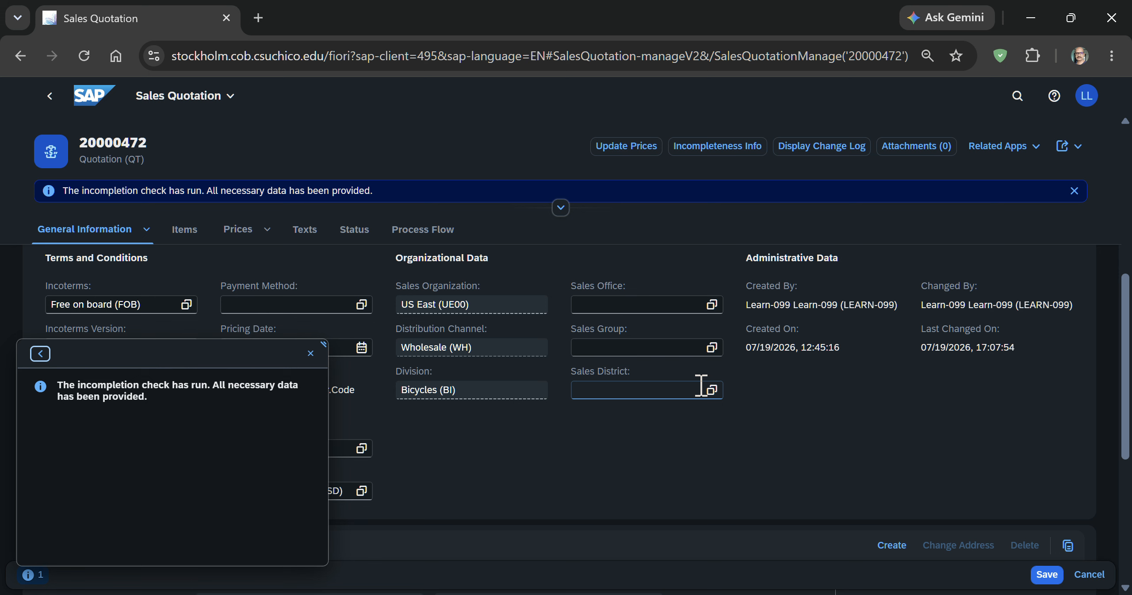
left_click(310, 353)
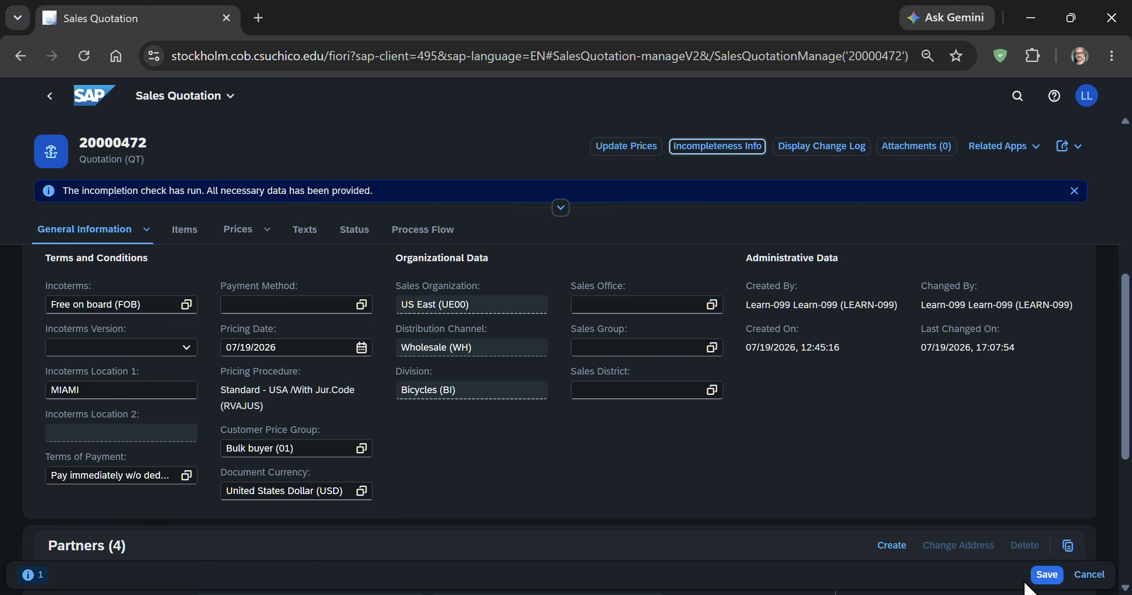
left_click(1046, 574)
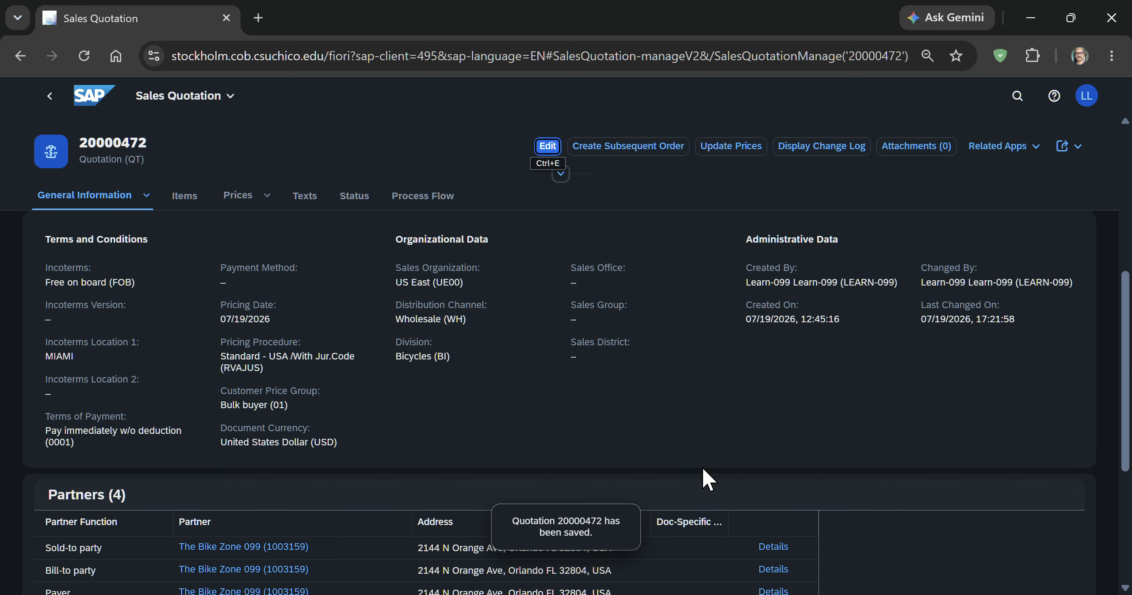
Open quotation item 10, Deluxe Touring Bike (black), and review its general information, including the terms of payment.
scroll(701, 465, "up", 5)
scroll(701, 464, "down", 5)
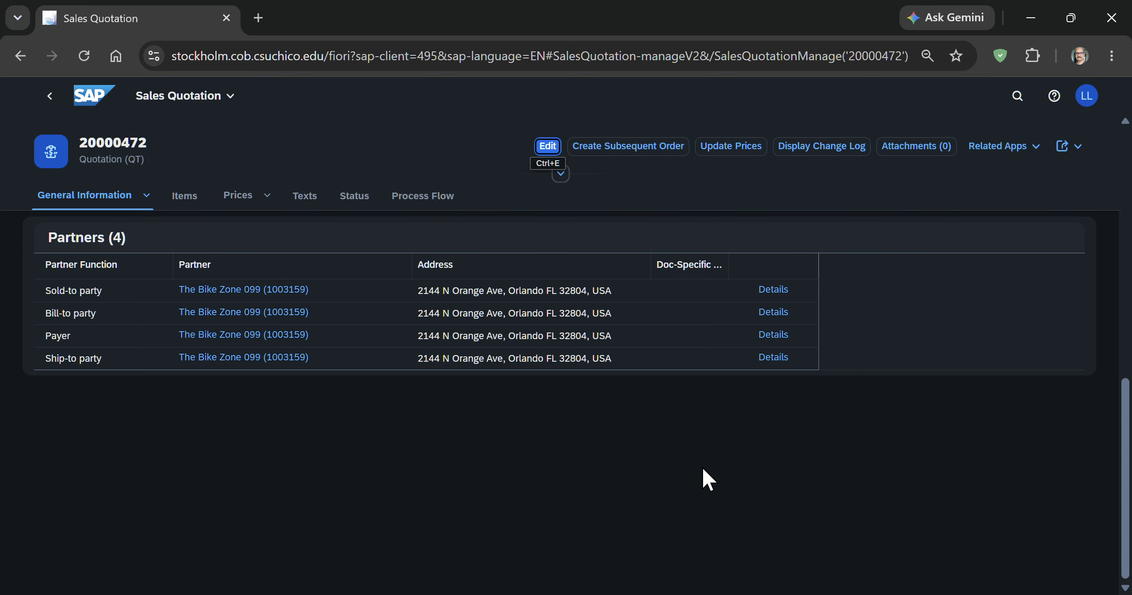
left_click(188, 200)
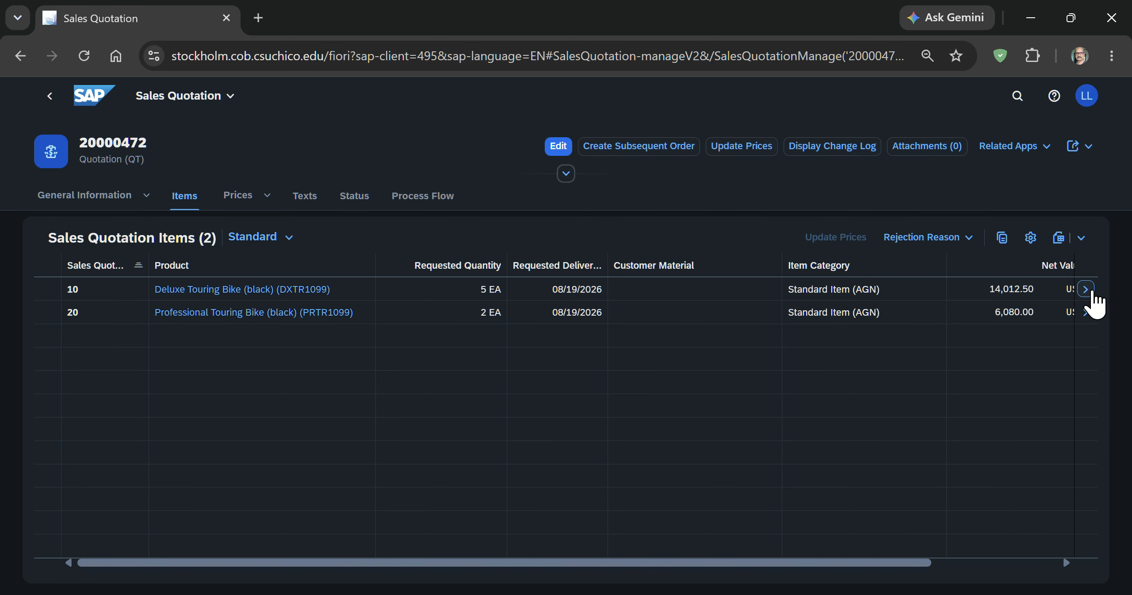
left_click(1086, 289)
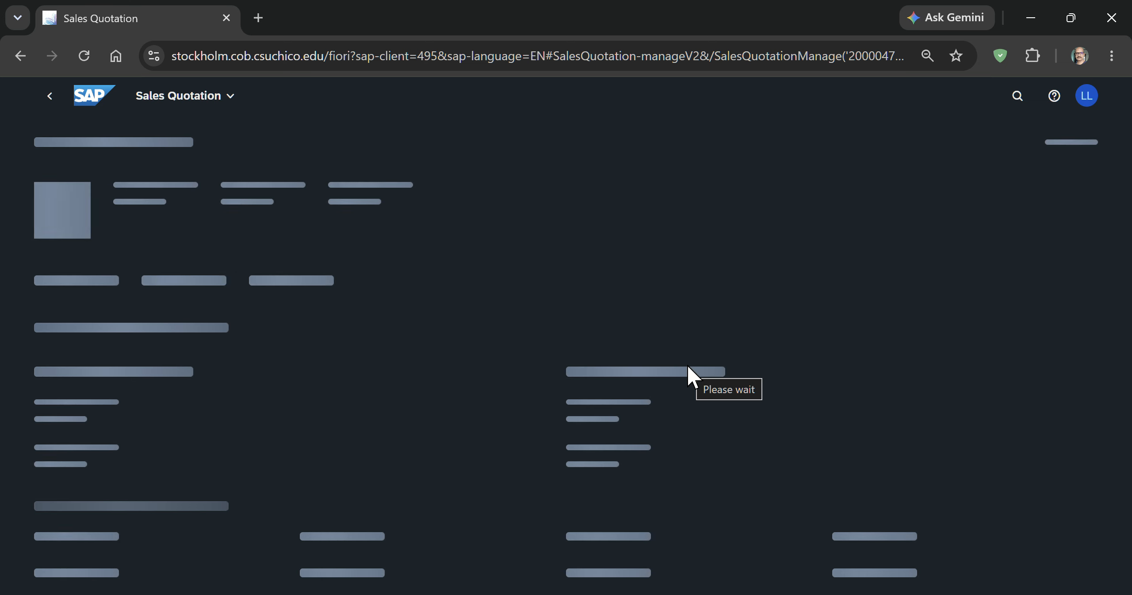
scroll(430, 350, "down", 5)
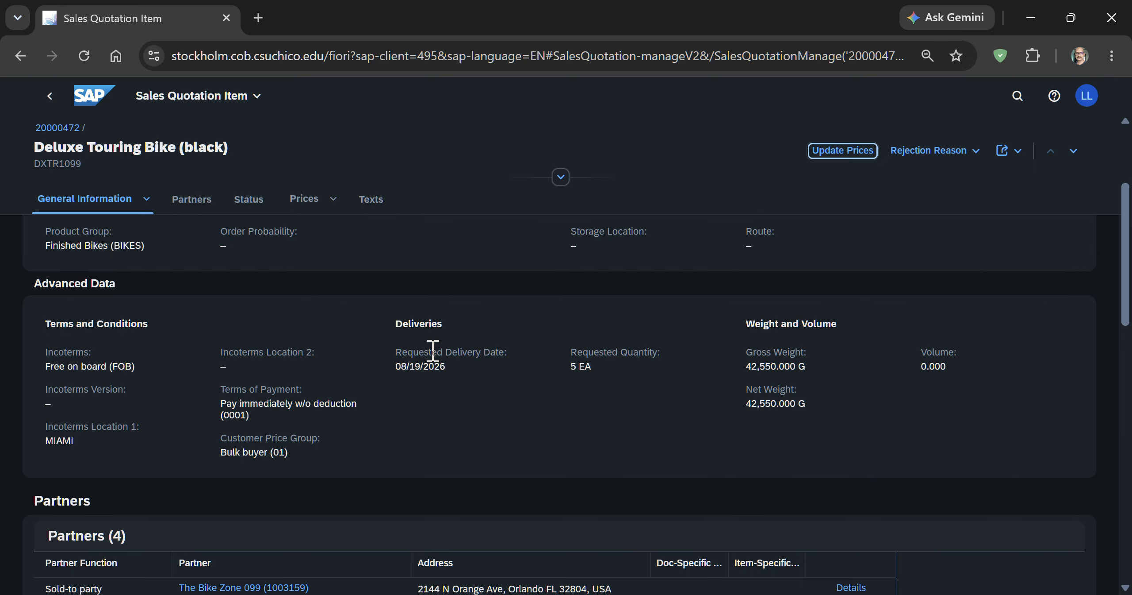
scroll(431, 351, "up", 5)
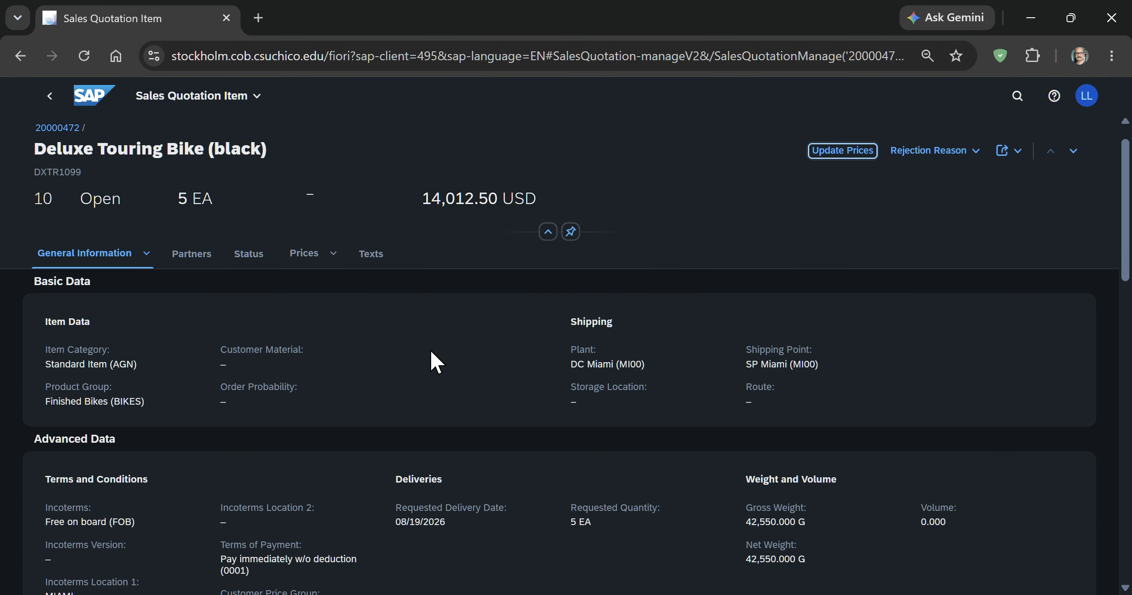
Review the item's advanced data and check its processing and incompletion status.
scroll(460, 528, "down", 3)
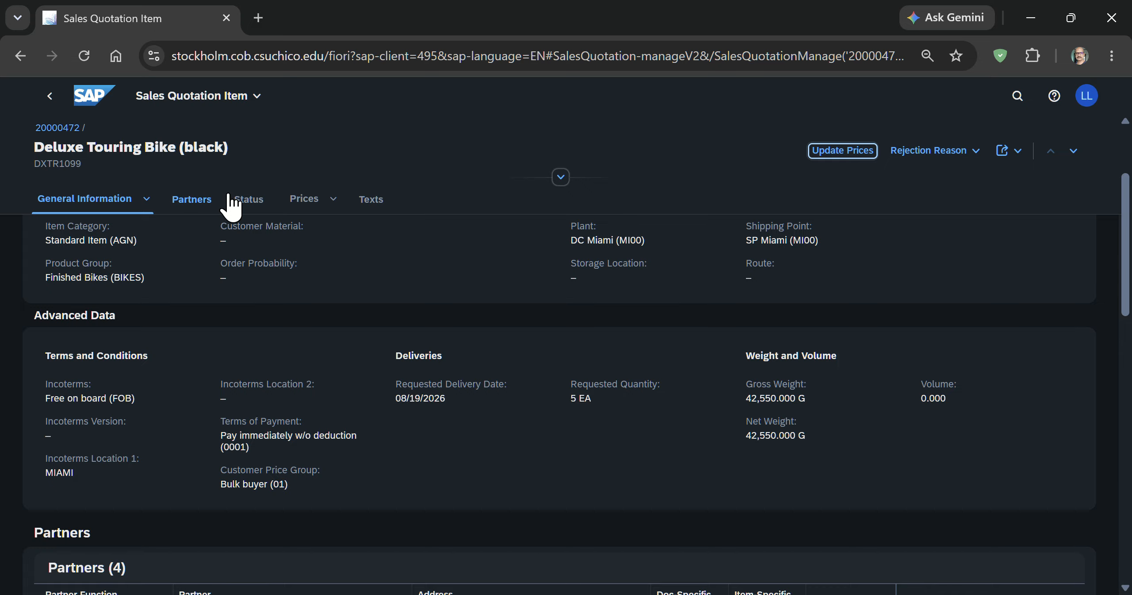
left_click(257, 204)
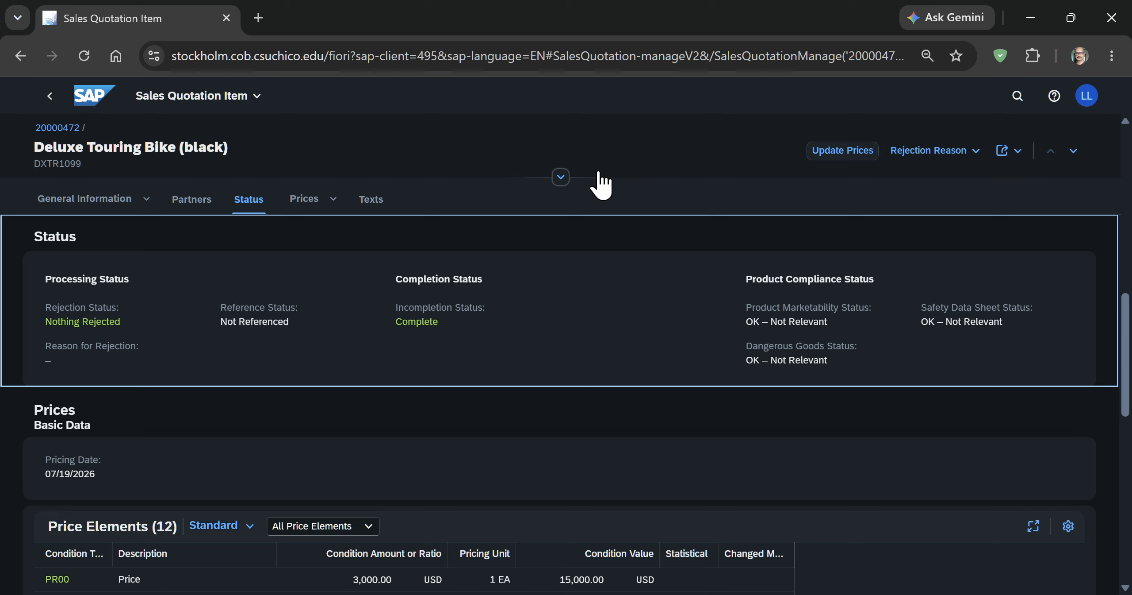
Copy the quotation number from the item page and open Manage Sales Orders - Version 2 from the Sales and Distribution area.
double_click(43, 129)
key("ctrl+c")
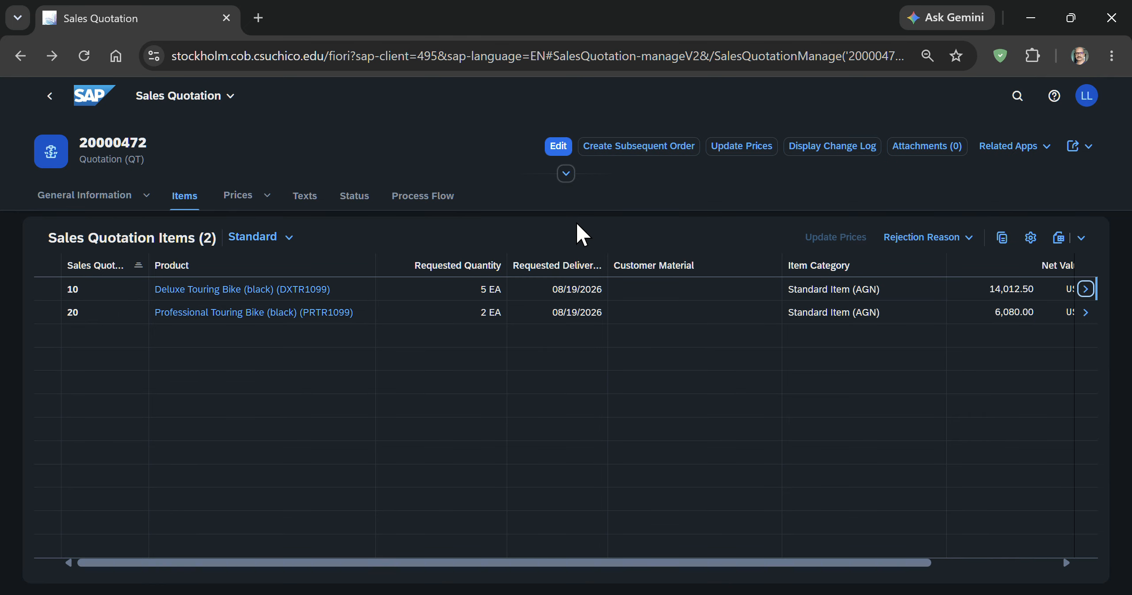
left_click(90, 107)
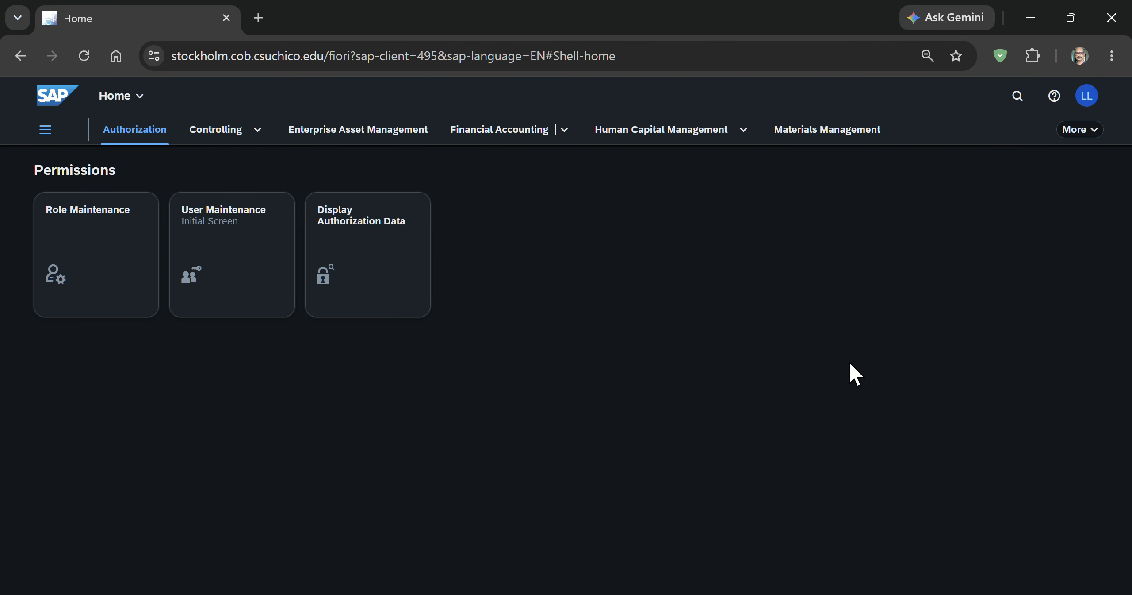
left_click(1097, 132)
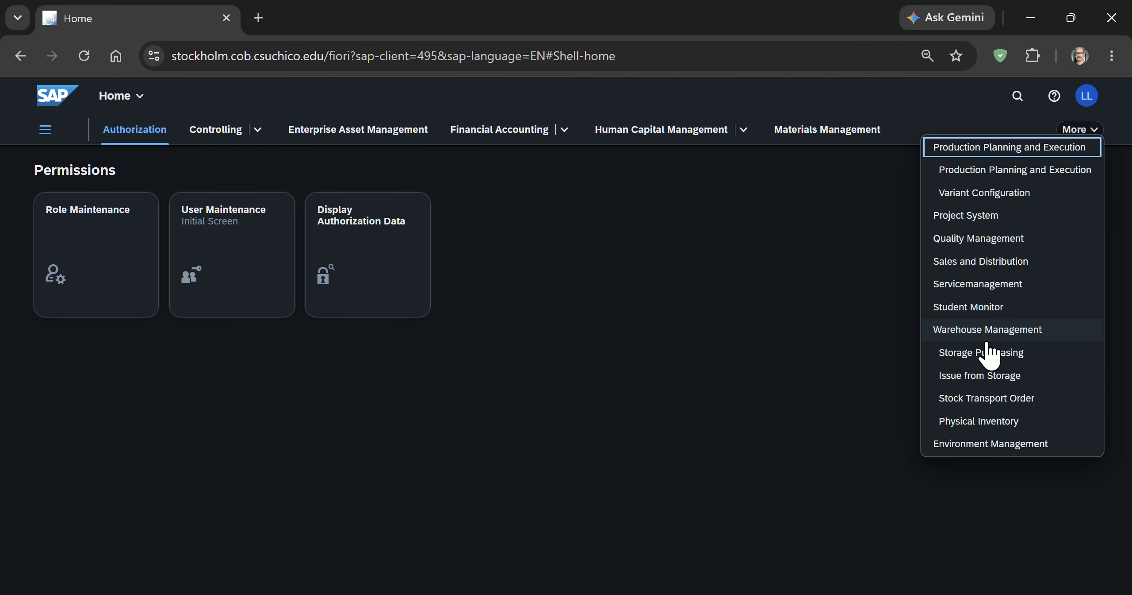
left_click(980, 264)
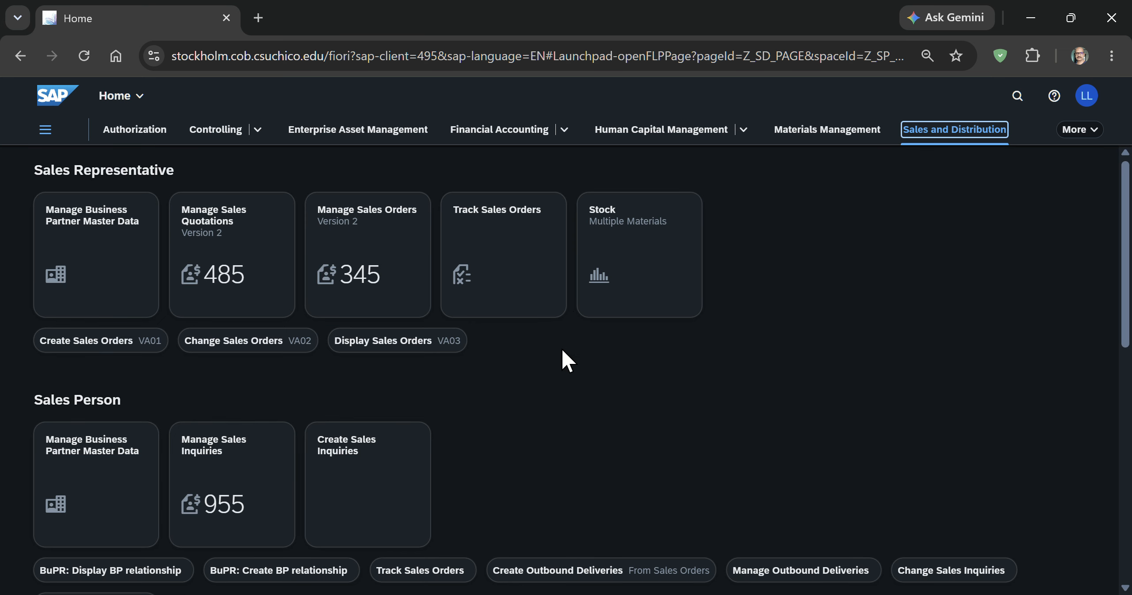
left_click(360, 242)
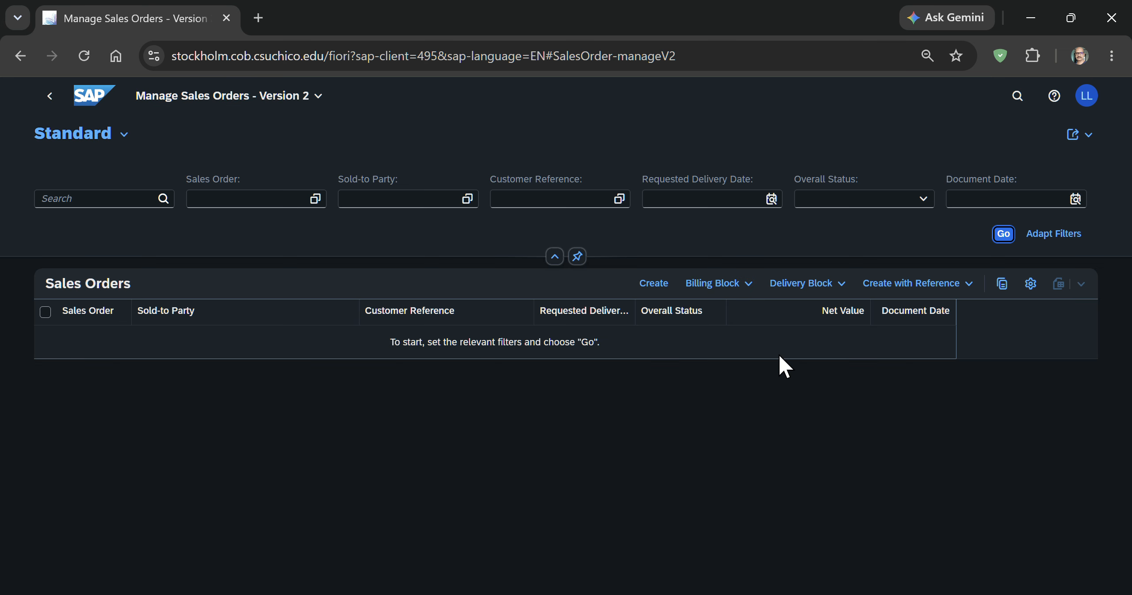
Generate a Standard Order (OR) draft with reference to the copied quotation number, and cancel the draft.
left_click(267, 200)
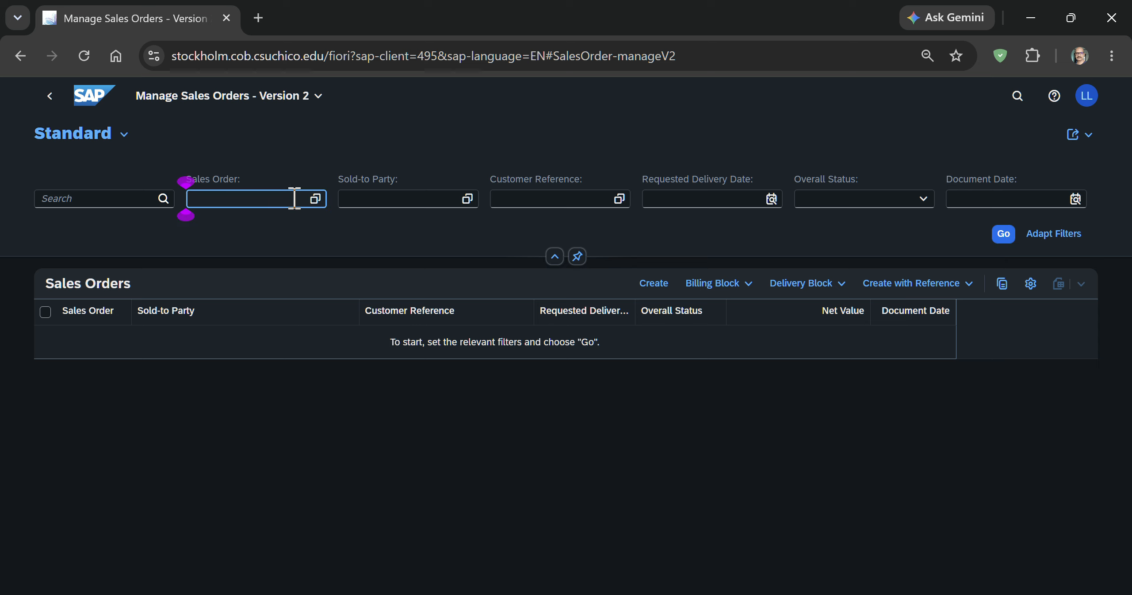
left_click(910, 284)
left_click(890, 311)
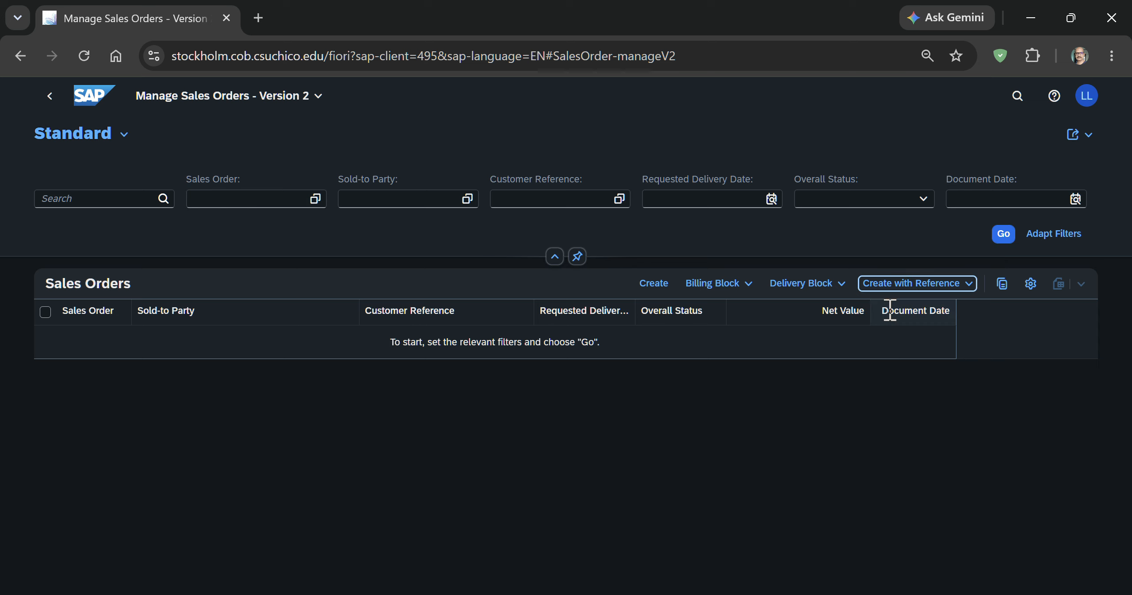
key("ctrl+v")
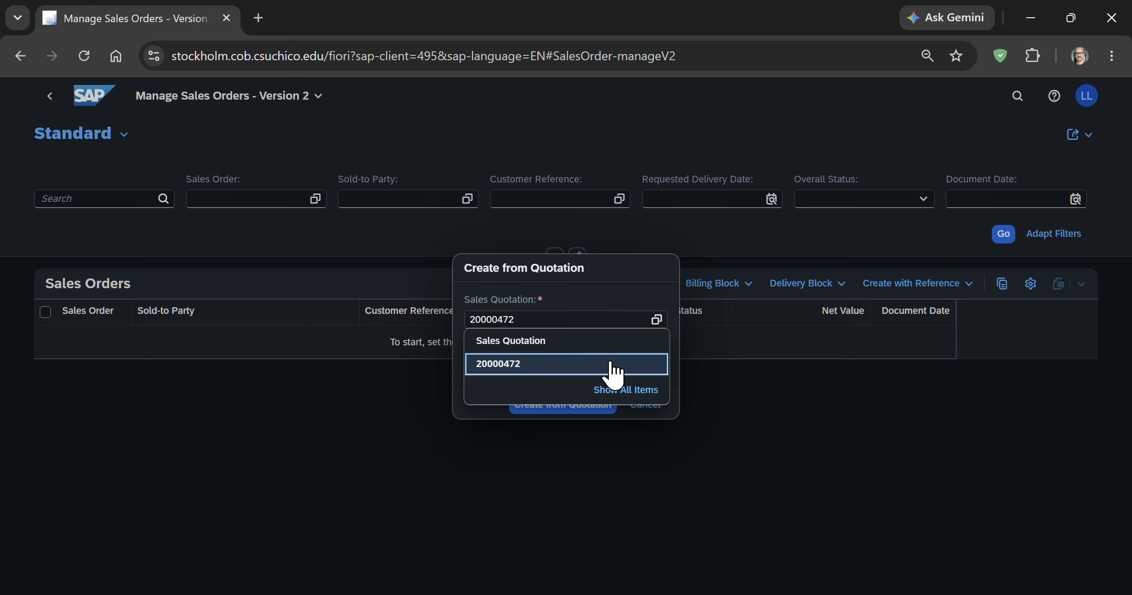
left_click(614, 364)
left_click(663, 366)
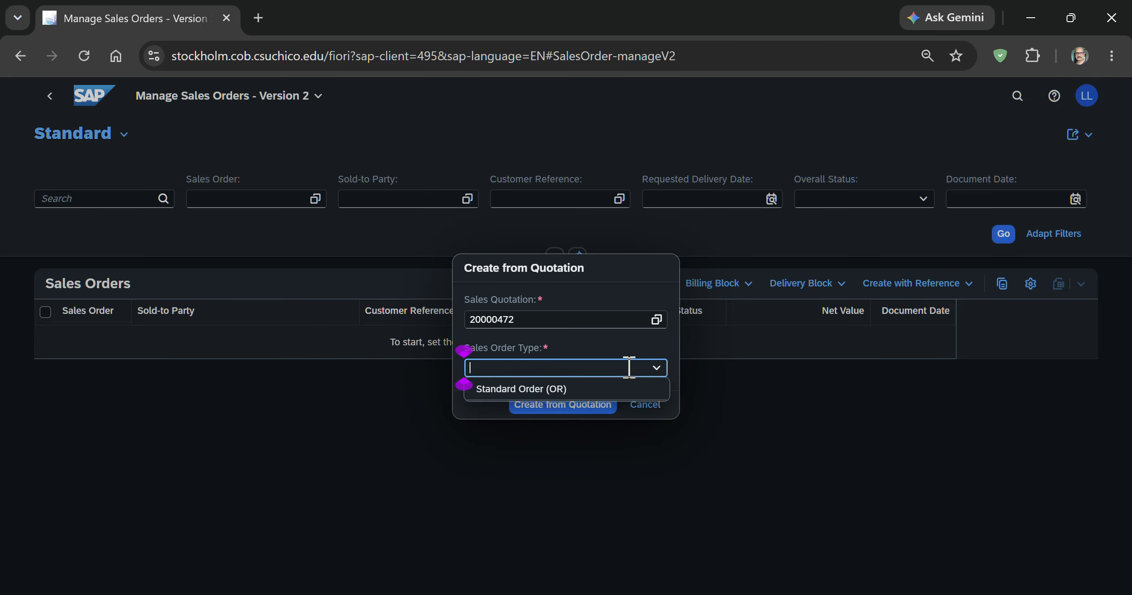
left_click(487, 389)
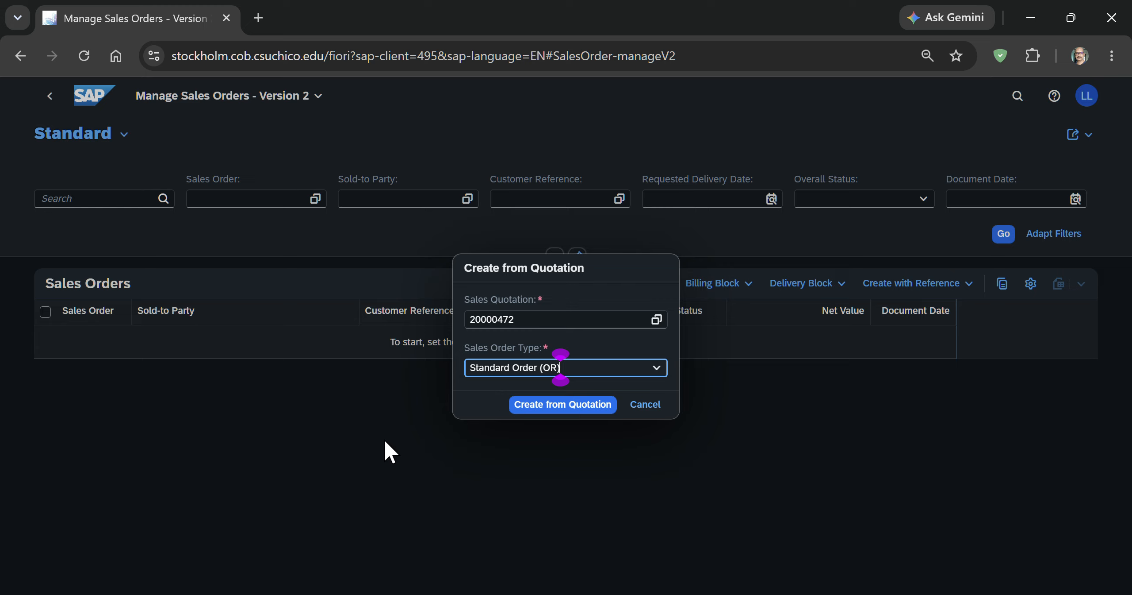
left_click(553, 406)
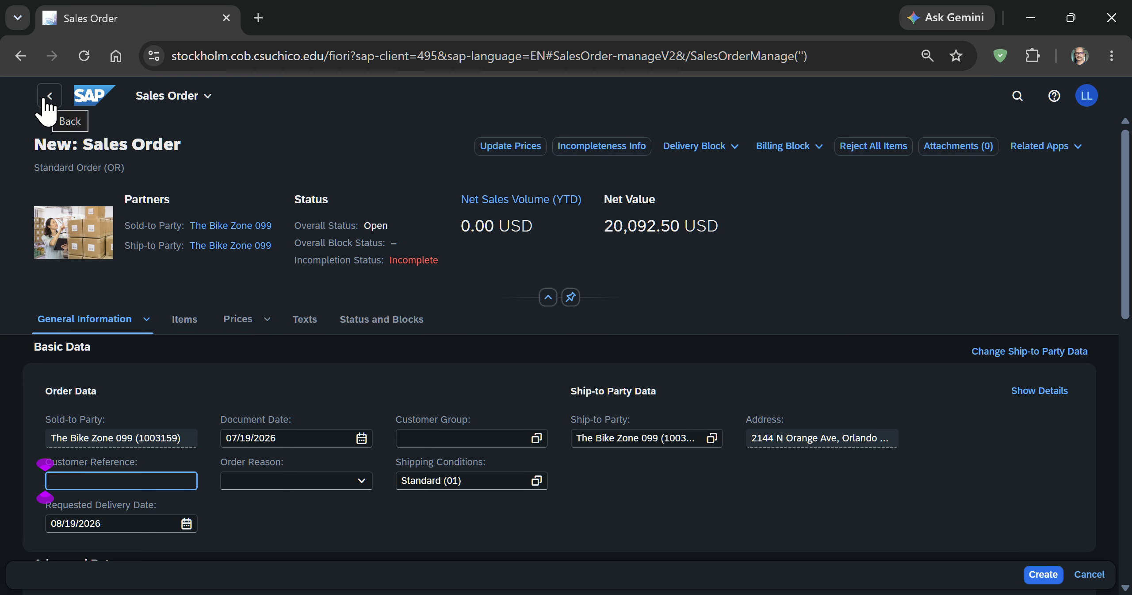
left_click(1104, 580)
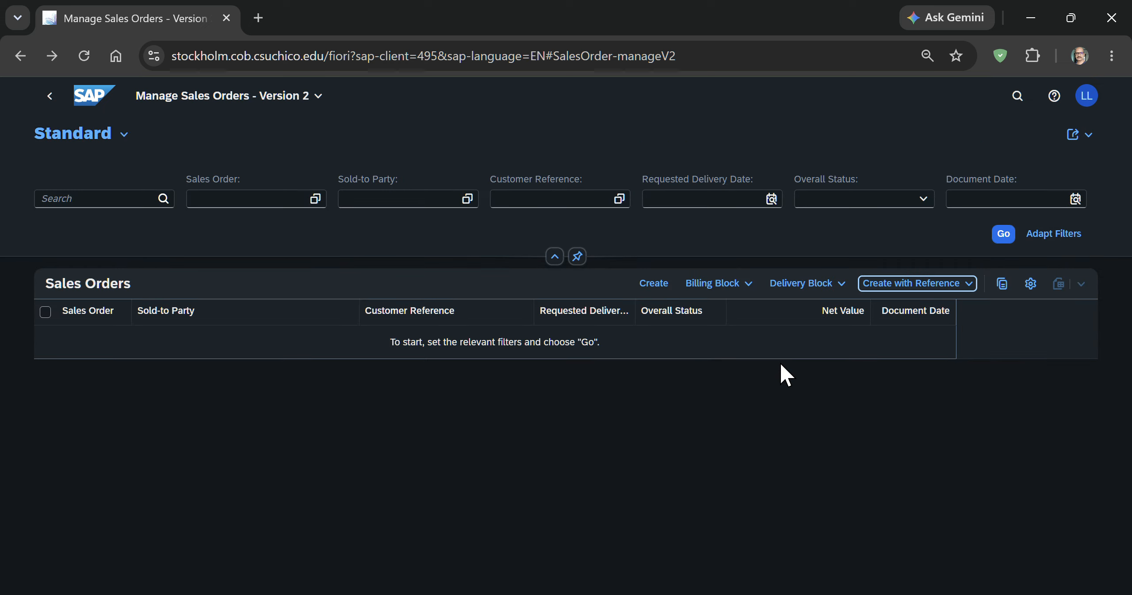